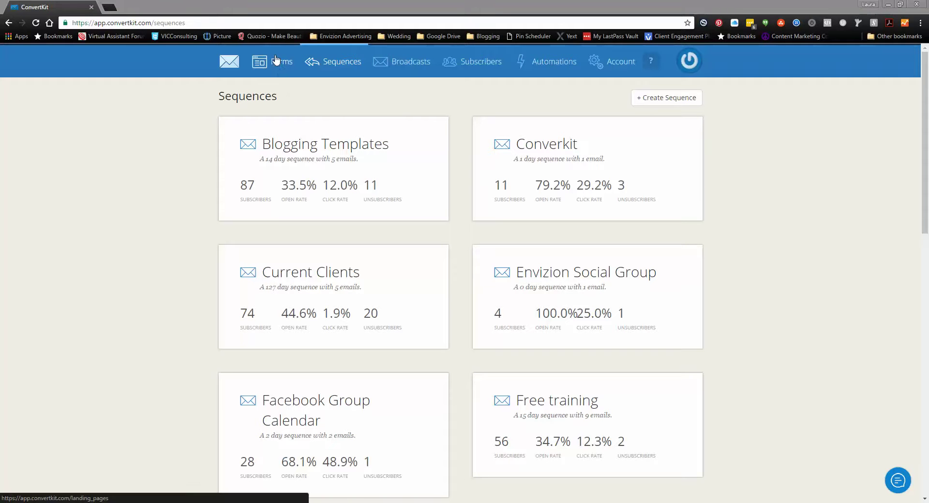
- Open Automations and scroll through every existing rule, including the Free training link-click rules
left_click(553, 62)
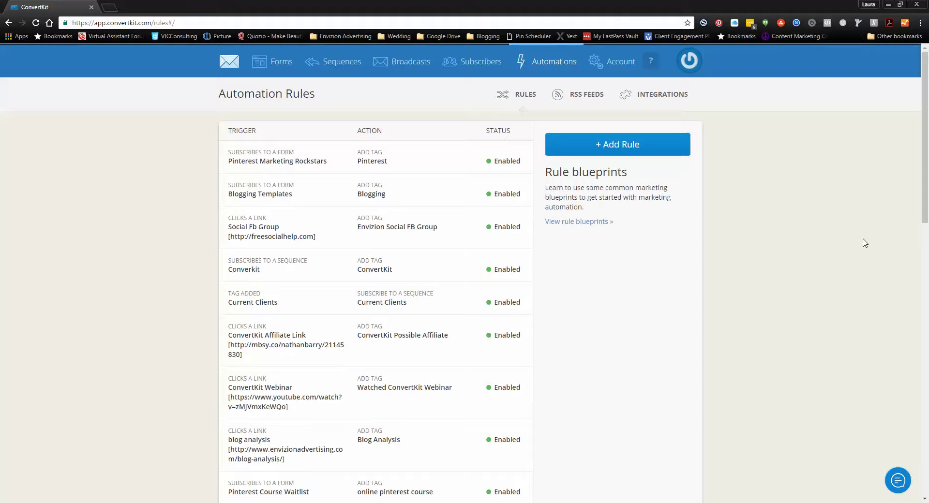
scroll(746, 333, "down", 10)
scroll(597, 360, "down", 10)
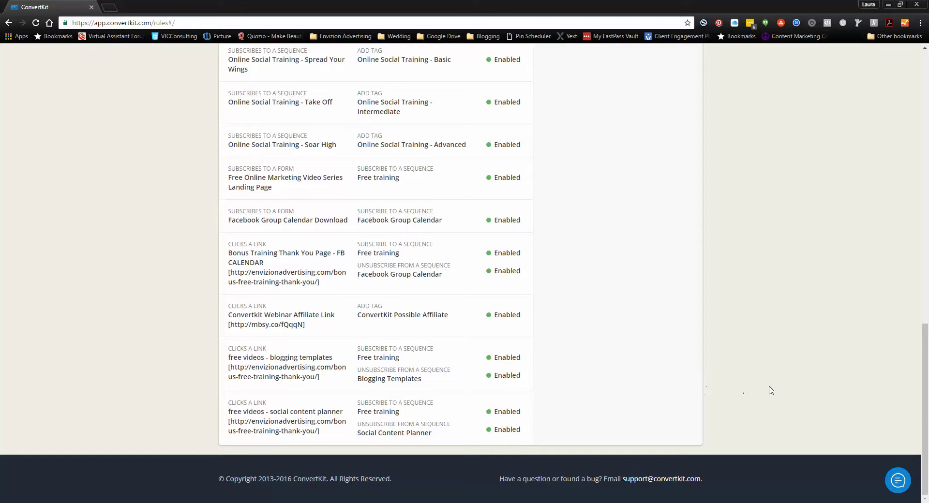
scroll(769, 390, "up", 10)
scroll(769, 389, "up", 10)
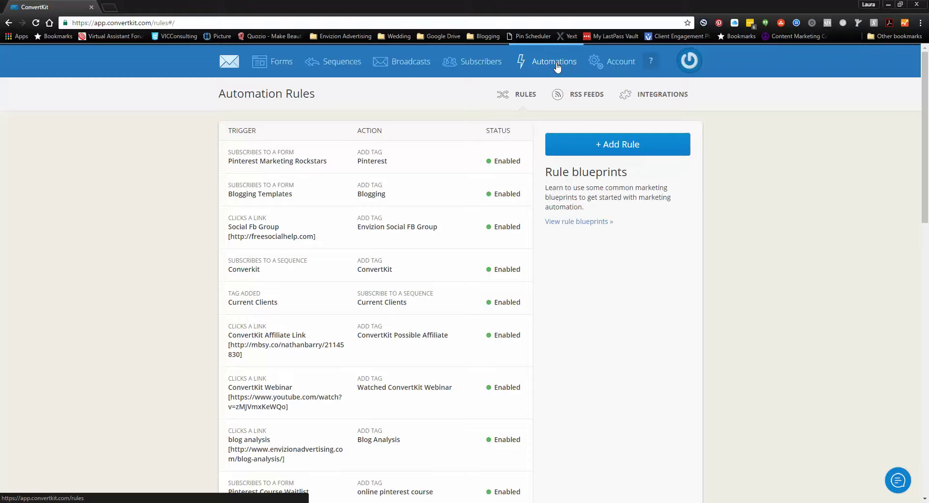
- Create a link-click rule named 'blogging templates to videos' with the bonus-free-training page as destination
left_click(587, 153)
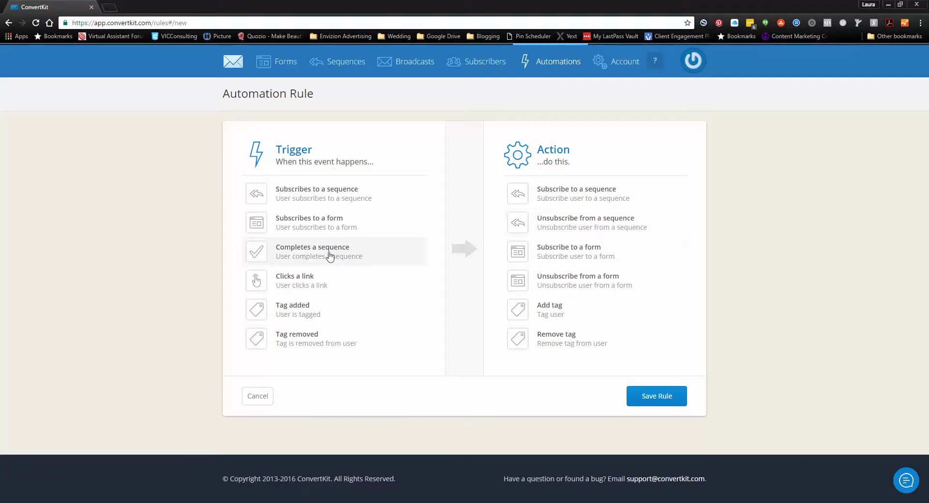
left_click(317, 283)
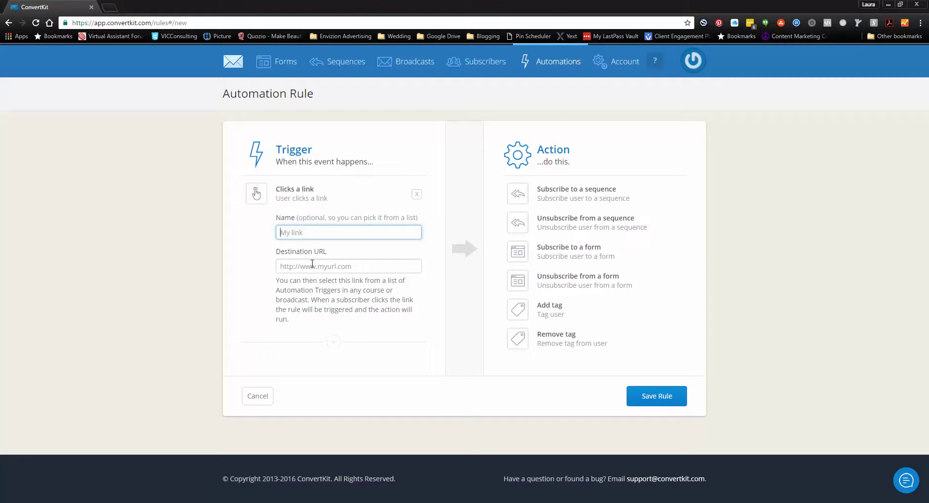
left_click(312, 264)
key("ctrl+v")
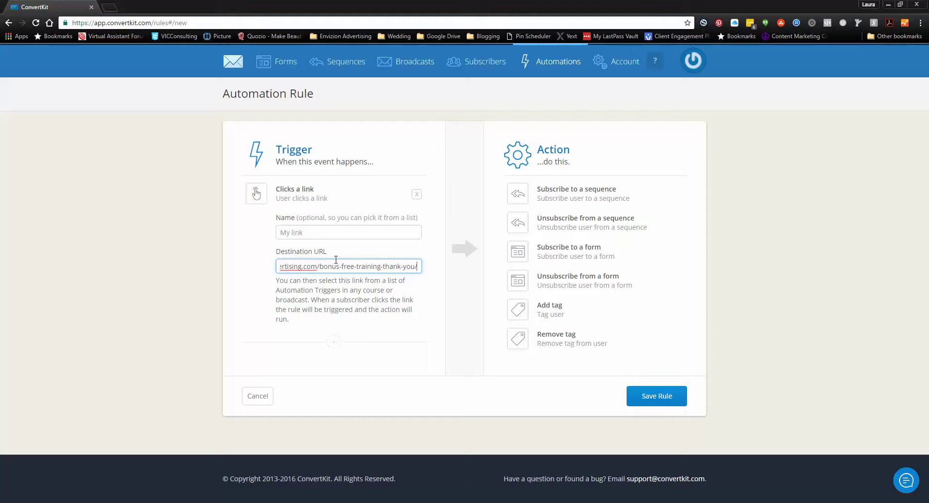
left_click(356, 230)
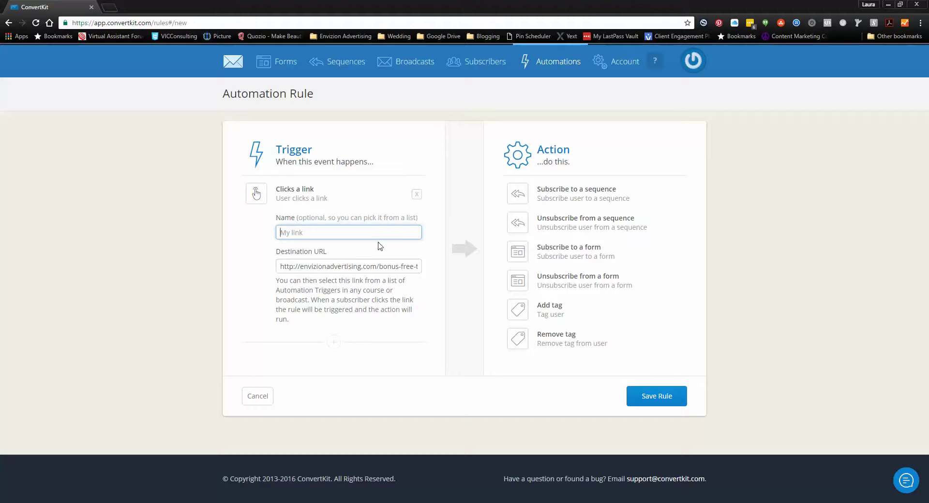
type("b")
type("logging te")
type("mplates t")
type("o v")
type("ideos")
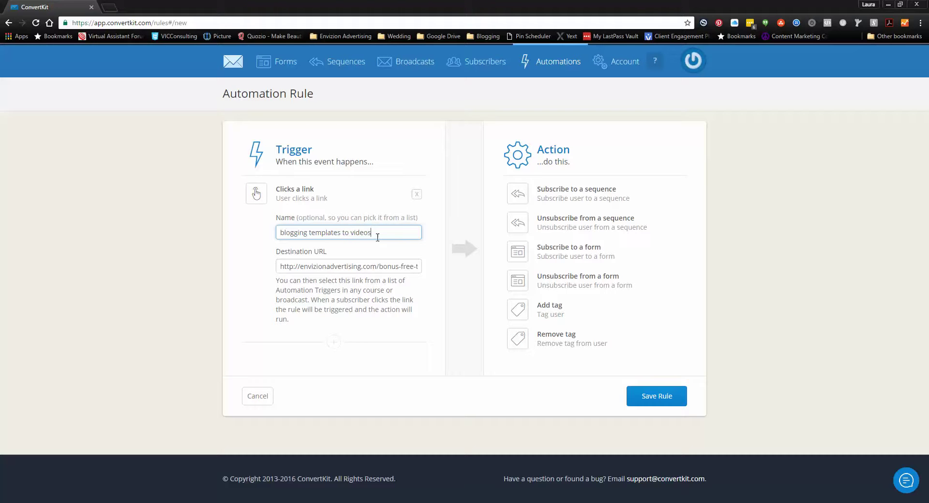
- Set the rule's action to subscribe clickers to the Free training sequence
left_click(581, 195)
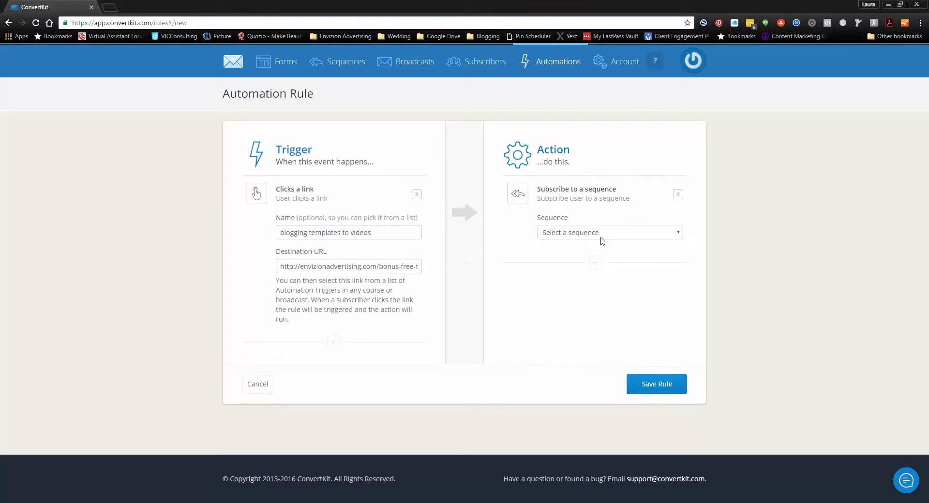
left_click(602, 235)
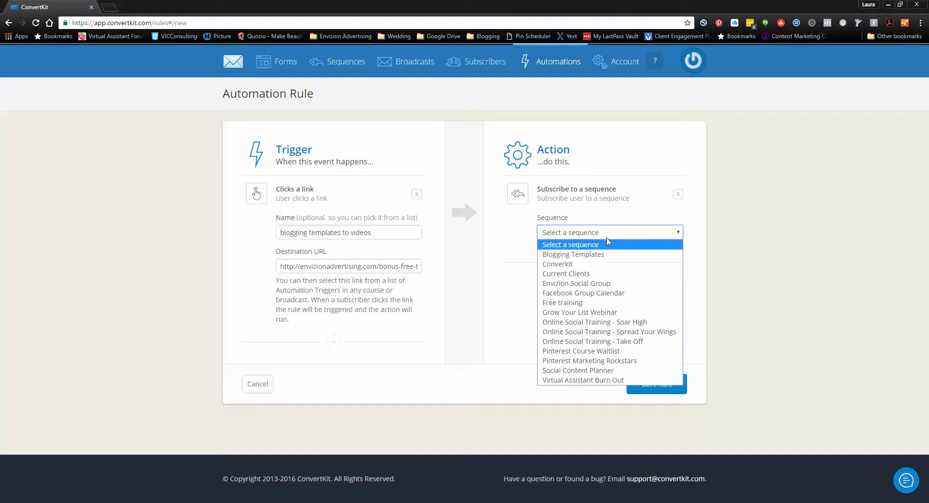
left_click(590, 304)
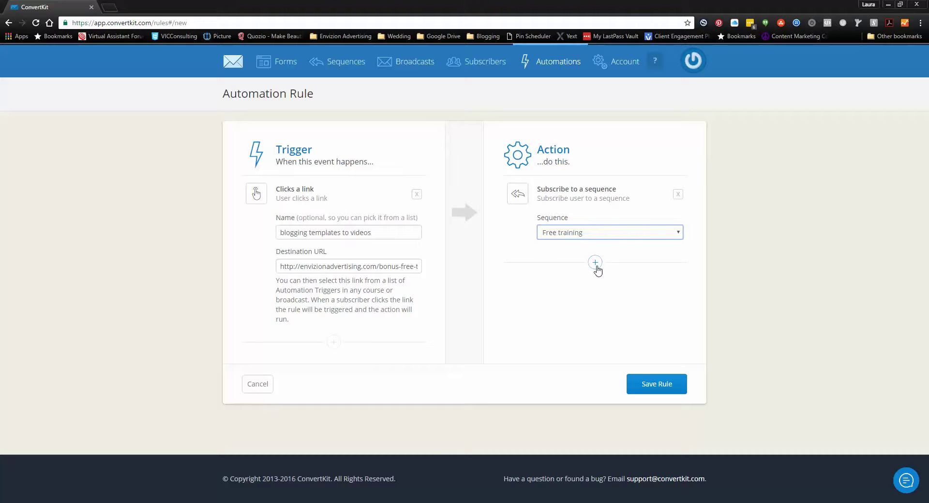
- Add a second action unsubscribing clickers from the Blogging Templates sequence
left_click(596, 263)
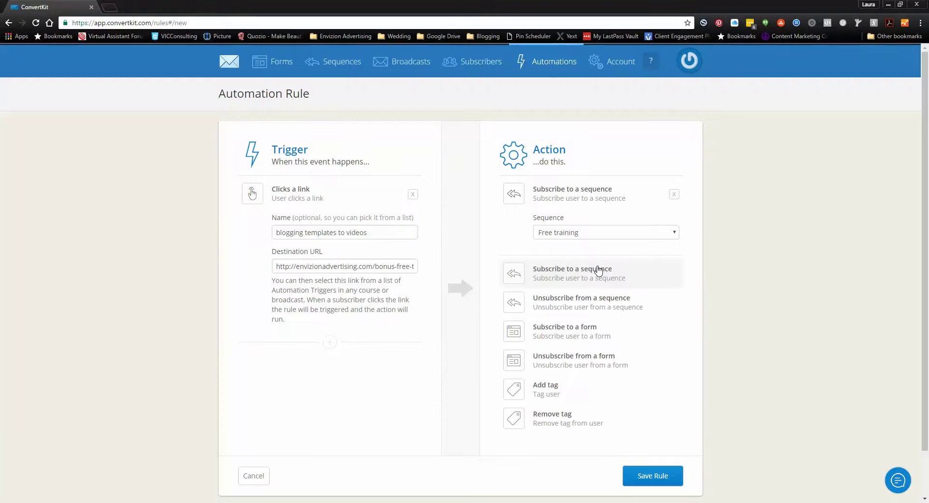
left_click(593, 312)
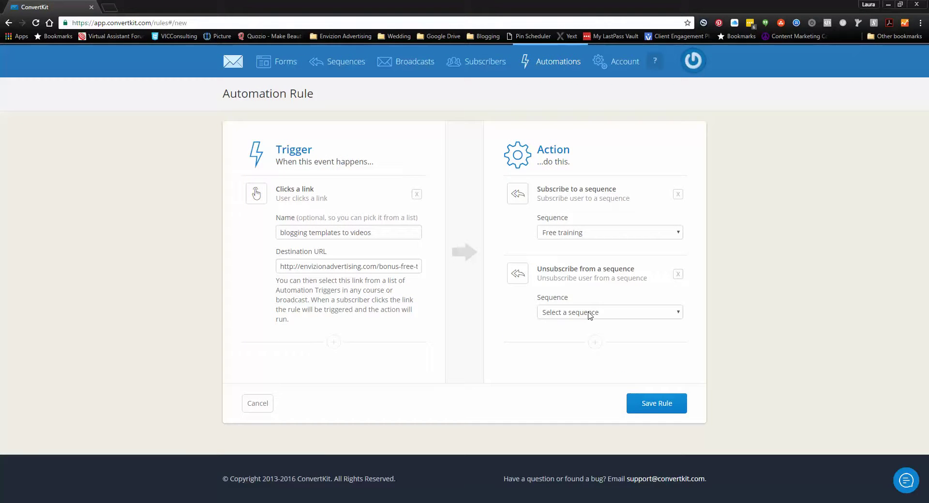
left_click(590, 315)
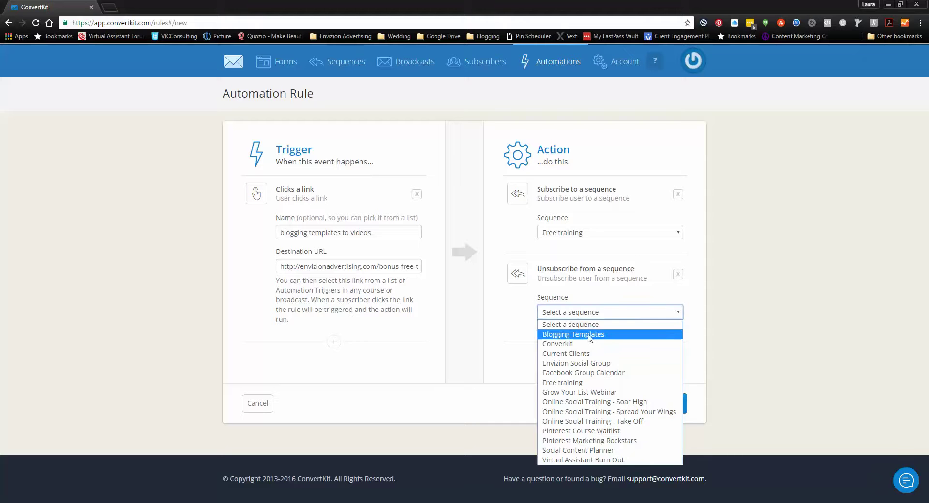
left_click(590, 339)
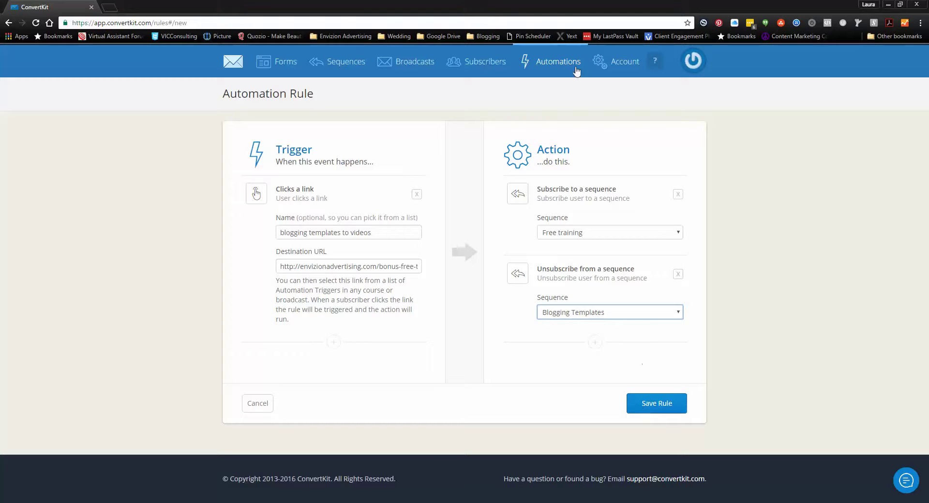
- Exit the rule editor without saving and scroll through the link-click rules list
left_click(551, 67)
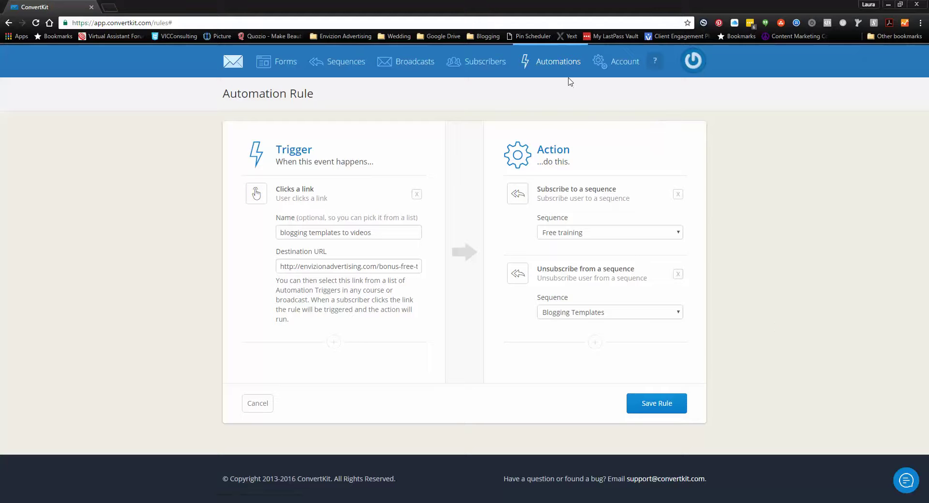
left_click(246, 414)
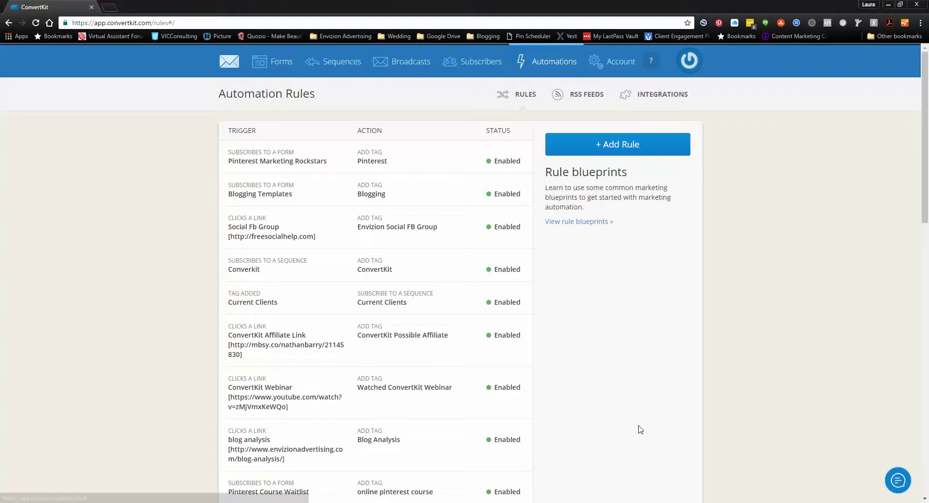
scroll(427, 348, "down", 2)
scroll(312, 415, "down", 10)
scroll(313, 414, "down", 4)
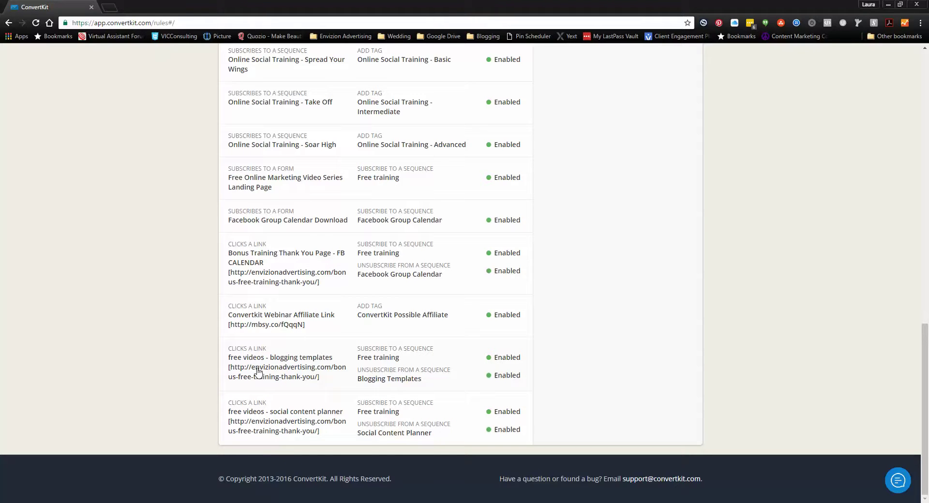
scroll(601, 390, "up", 6)
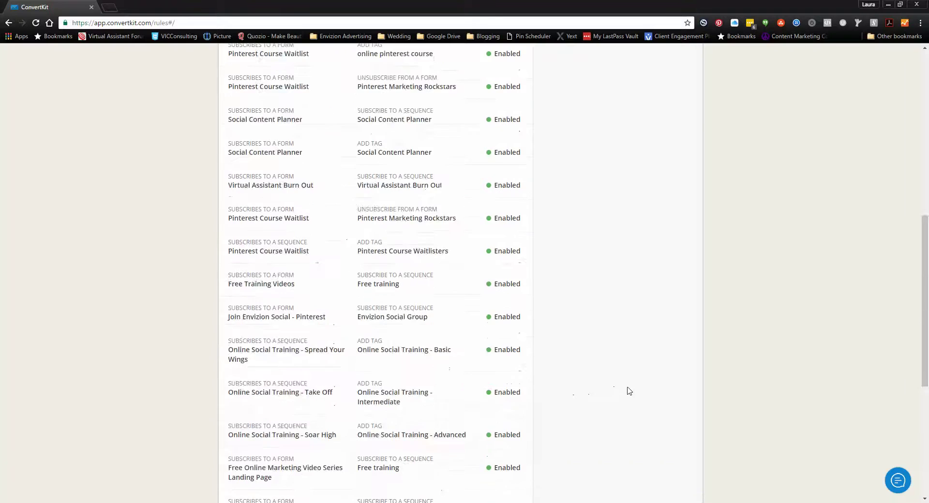
scroll(627, 388, "up", 7)
scroll(624, 387, "up", 2)
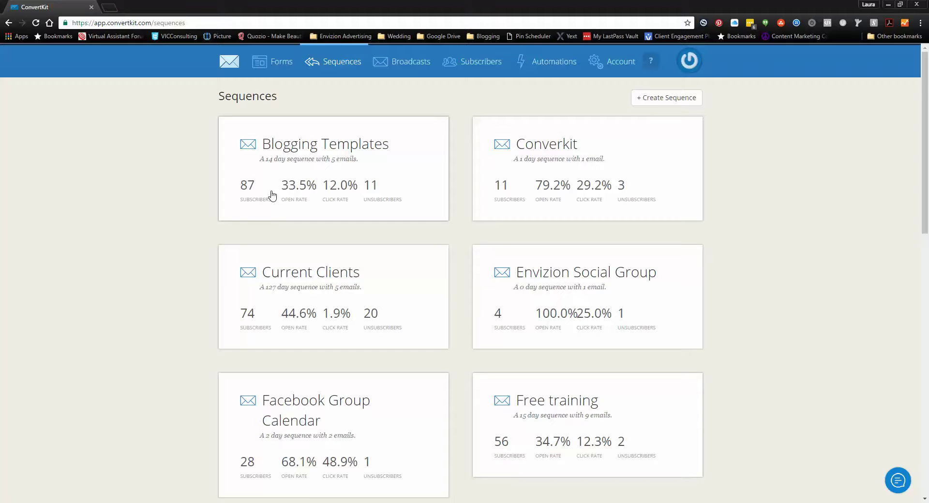
- Open the Blogging Templates sequence and scroll its BONUS training email to the CLICK HERE link
left_click(350, 150)
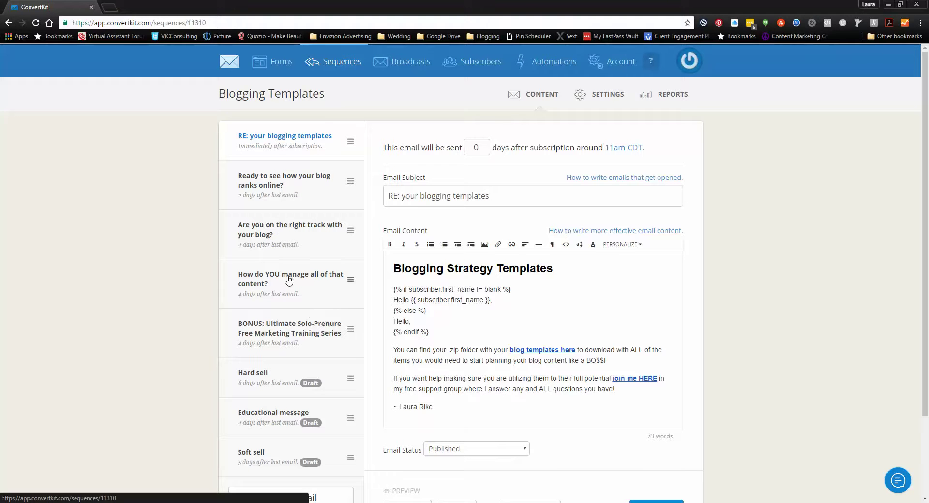
left_click(290, 185)
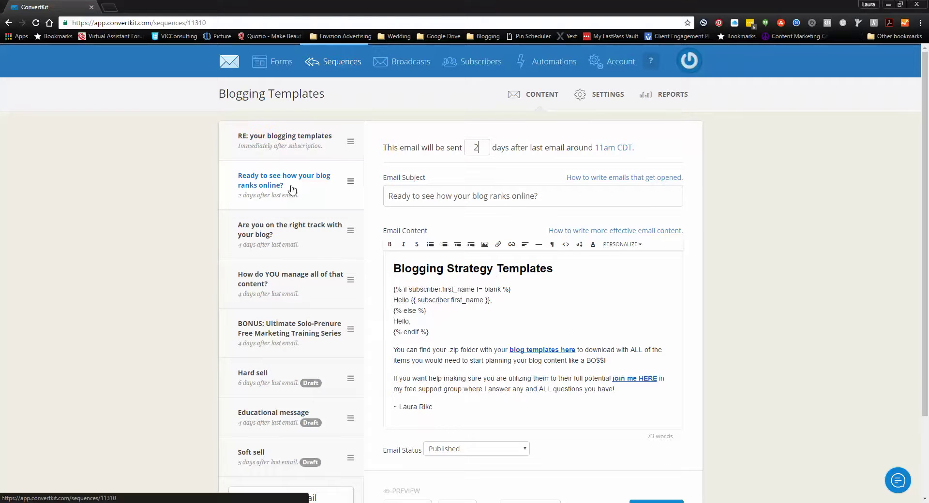
left_click(291, 227)
left_click(307, 294)
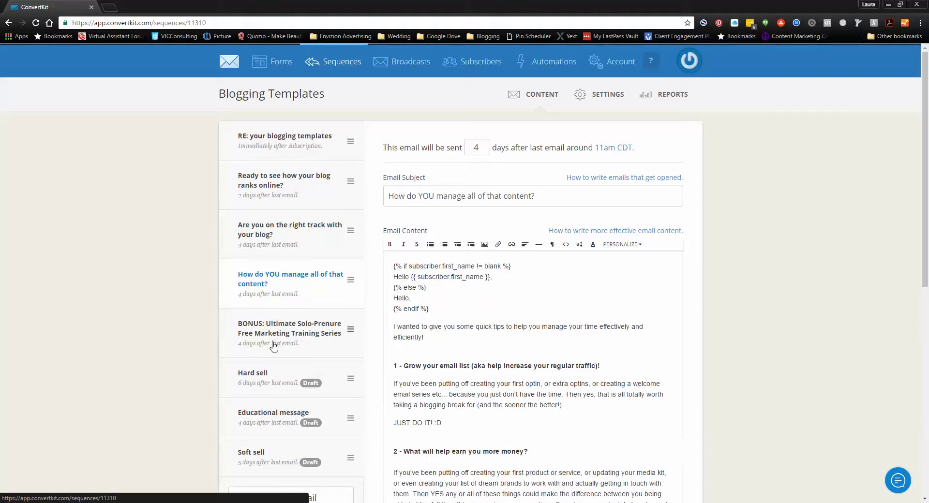
left_click(254, 332)
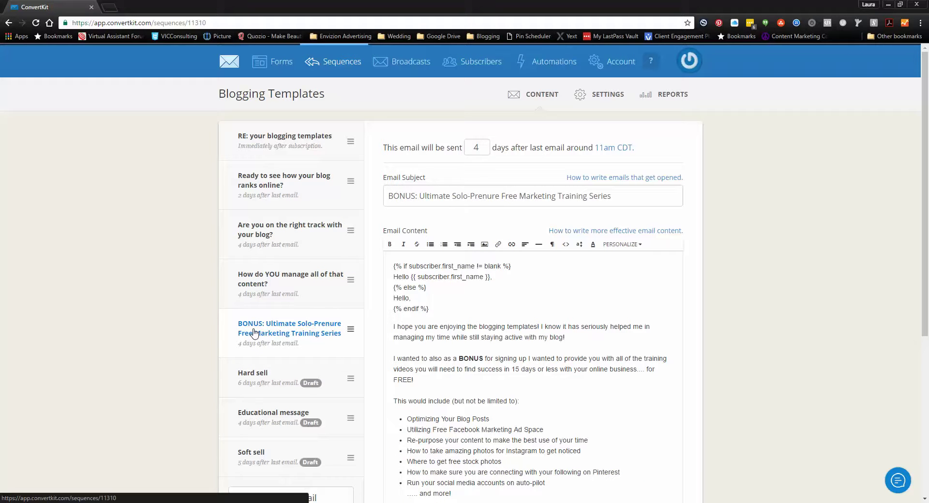
scroll(508, 318, "down", 4)
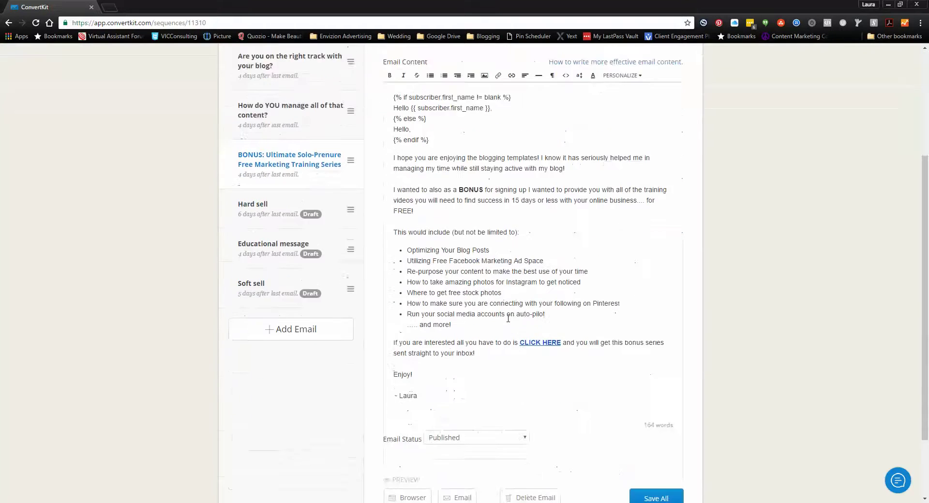
scroll(508, 319, "down", 2)
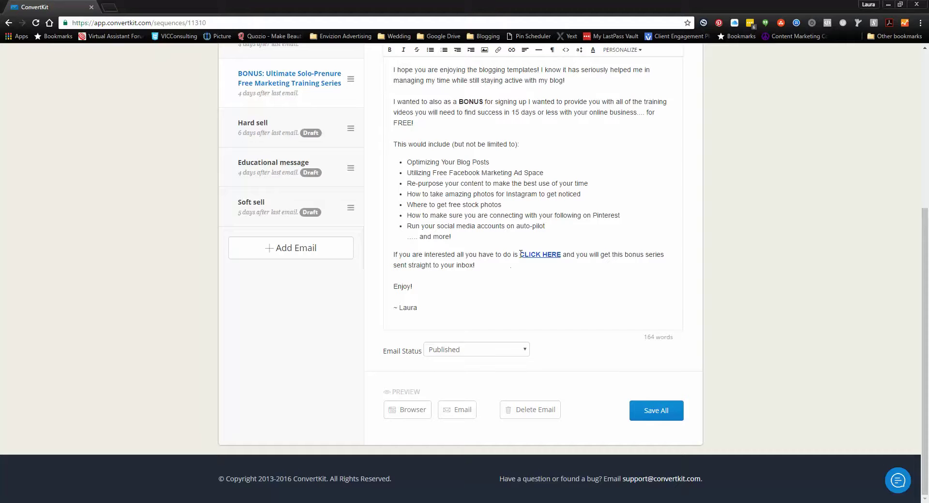
- Unlink the old link from CLICK HERE, then start inserting a new link on it
left_click_drag(521, 254, 561, 259)
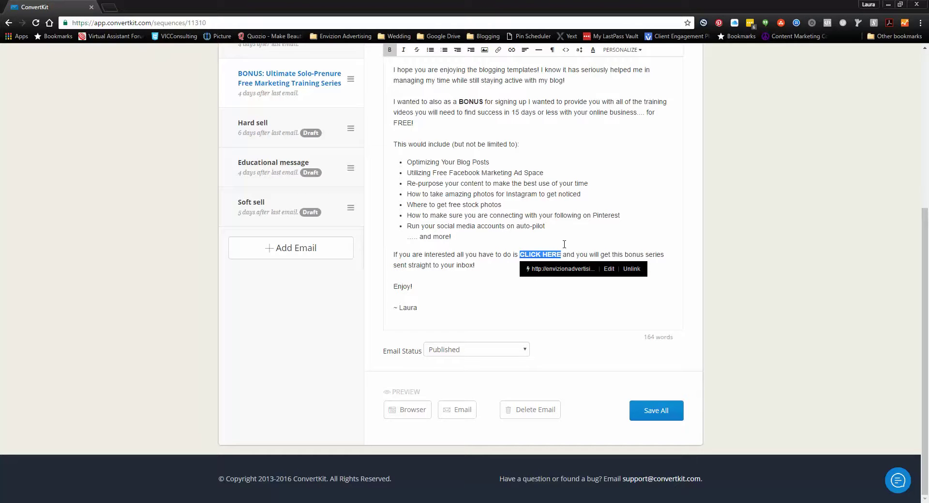
left_click(512, 51)
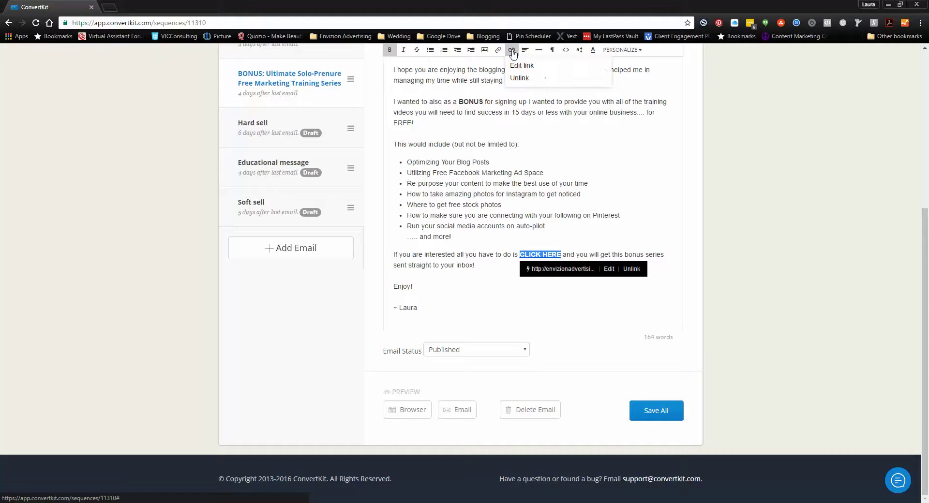
left_click(519, 78)
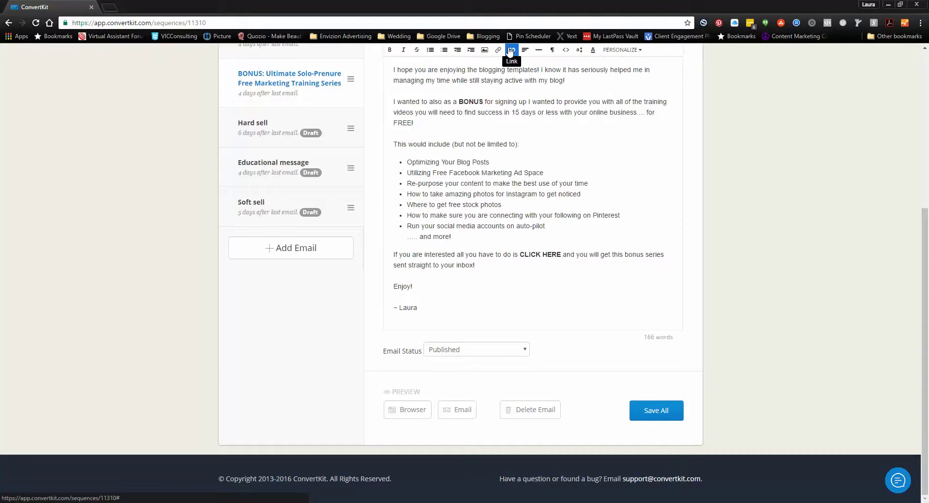
left_click_drag(519, 256, 560, 258)
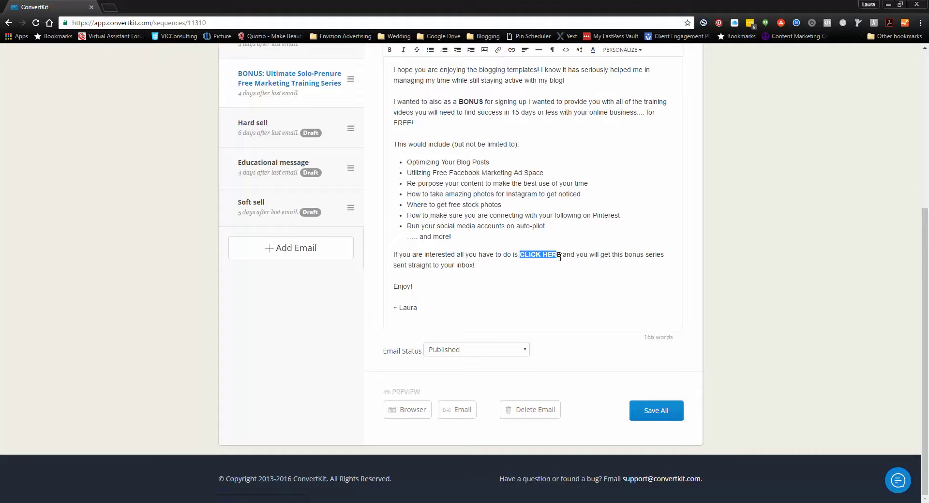
left_click(512, 51)
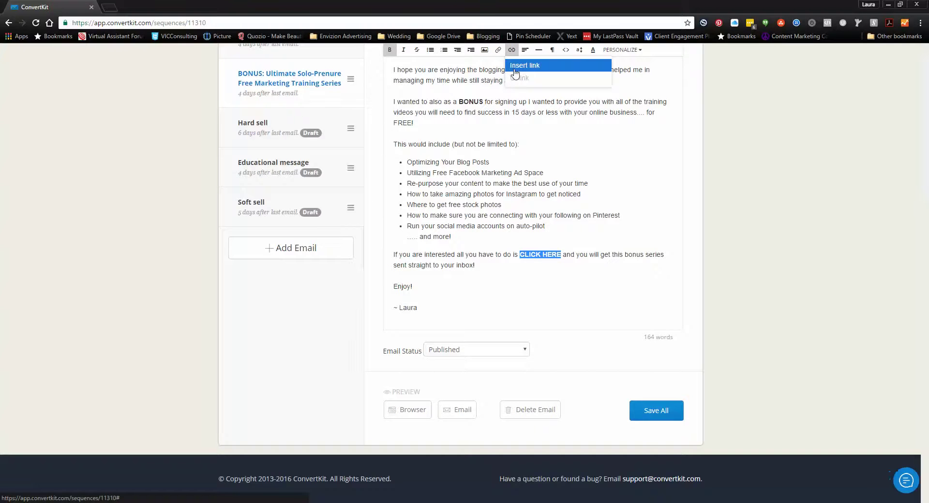
left_click(516, 66)
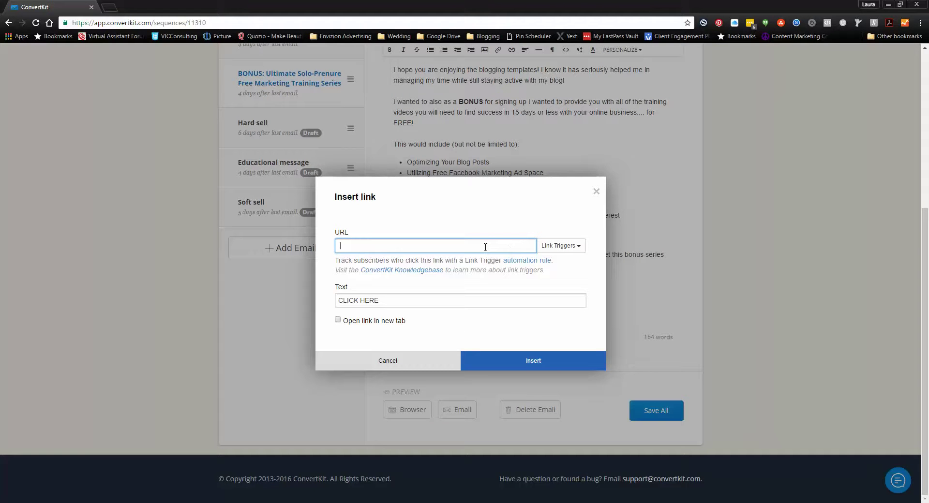
- Link CLICK HERE to the 'free videos - blogging templates' trigger with no URL, opening in a new tab
type("http://envizionadvertising.com/bonus-free-training-thank-you/")
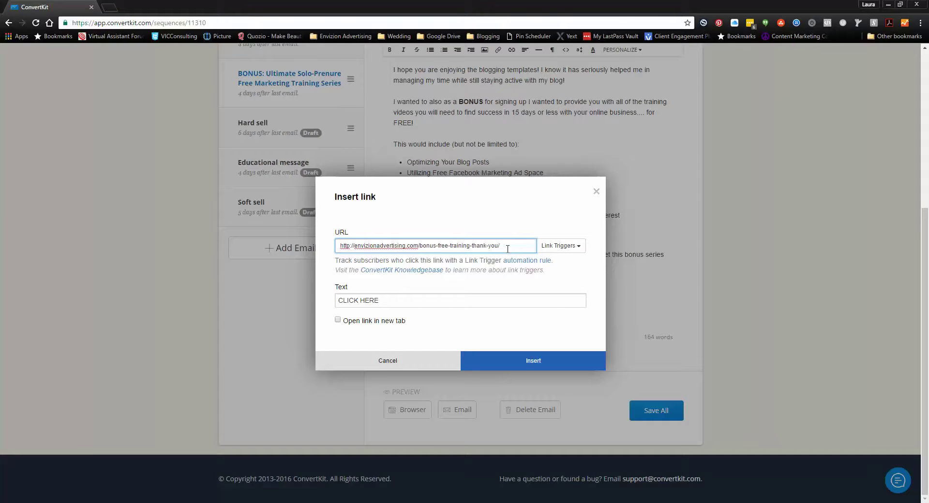
triple_click(507, 248)
key("BackSpace")
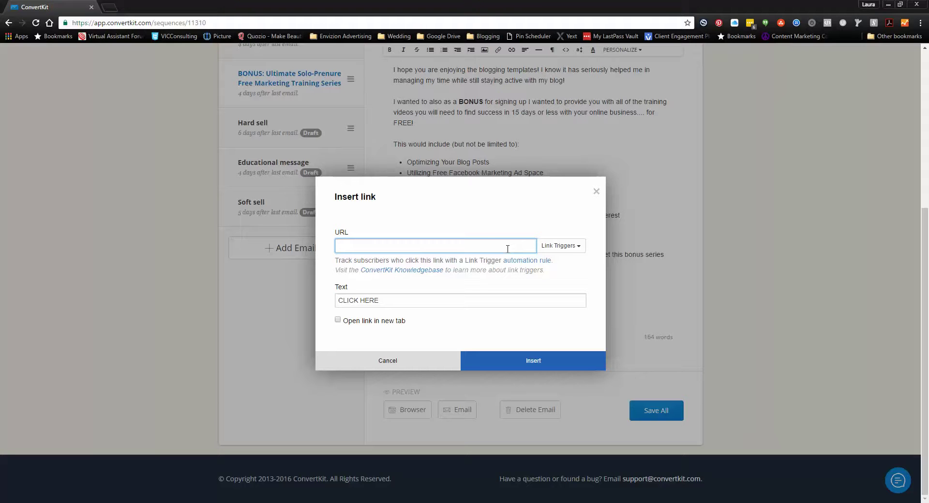
left_click(579, 253)
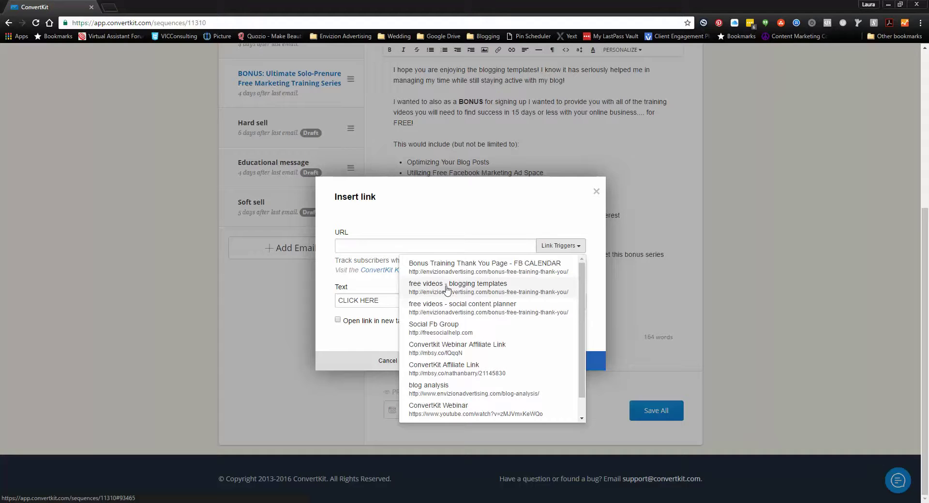
left_click(474, 293)
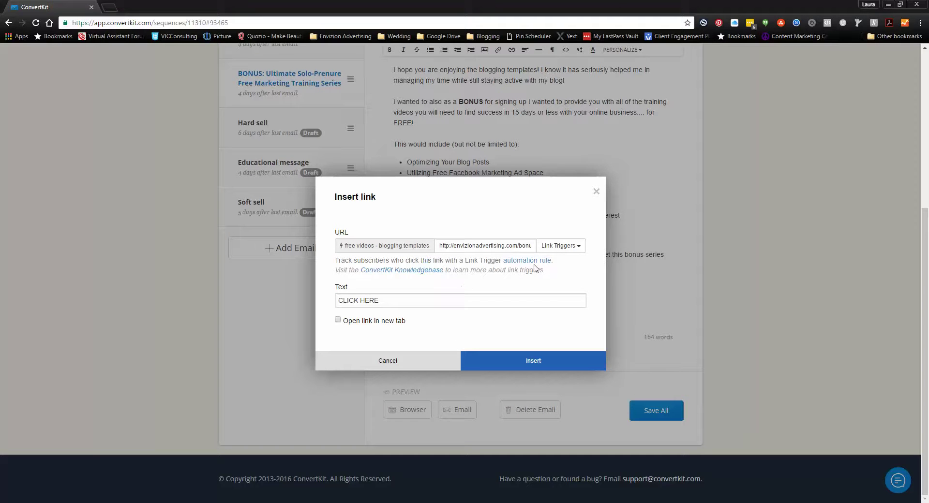
left_click(377, 301)
left_click(376, 322)
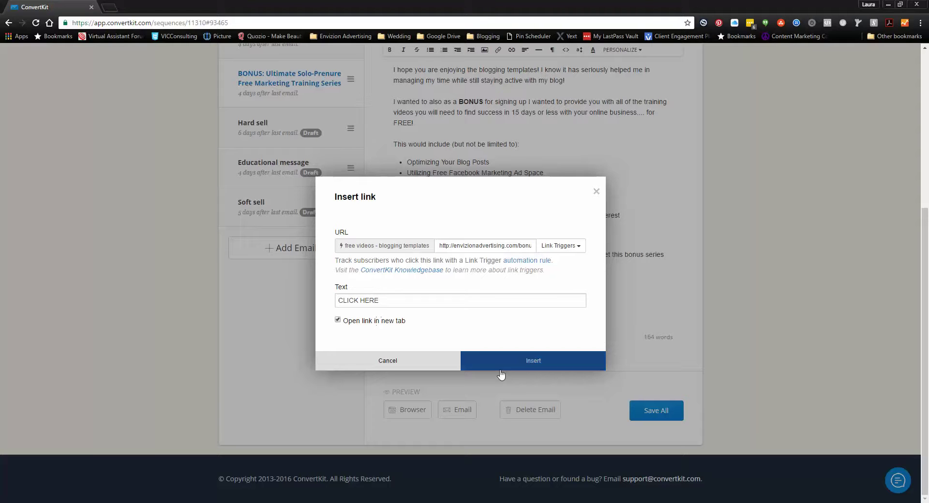
left_click(532, 367)
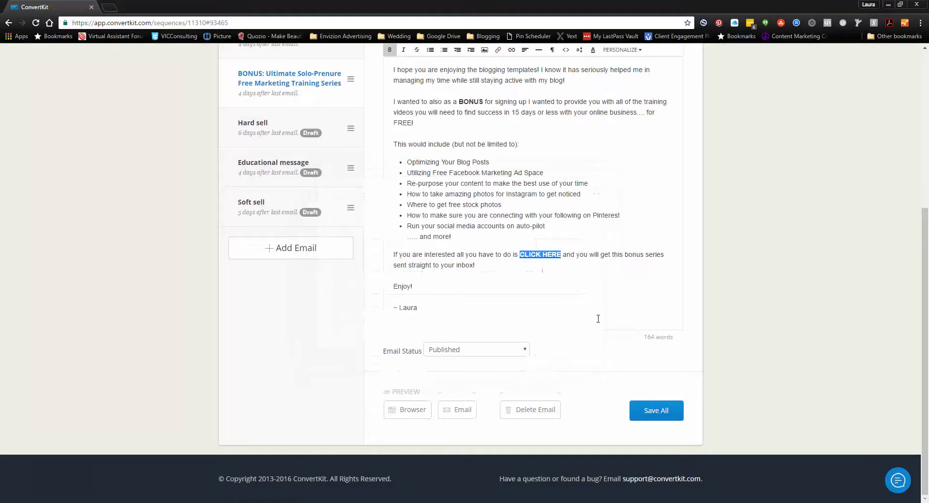
- Save all the sequence's emails and view the Hard sell, Educational message and Soft sell drafts
left_click(670, 422)
scroll(513, 314, "up", 3)
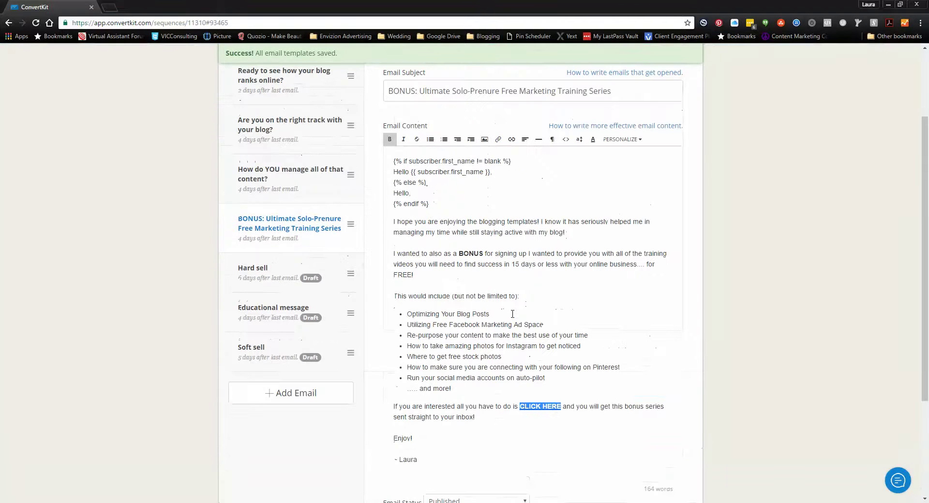
left_click(289, 272)
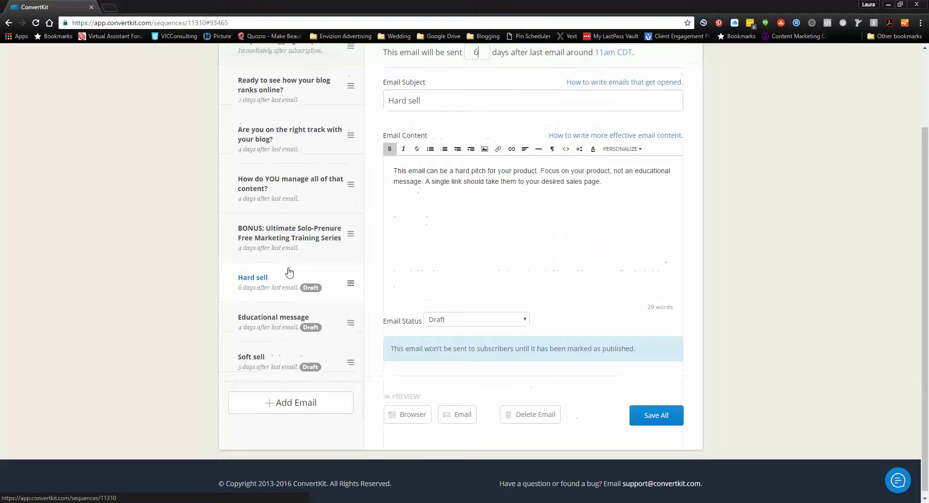
left_click(292, 324)
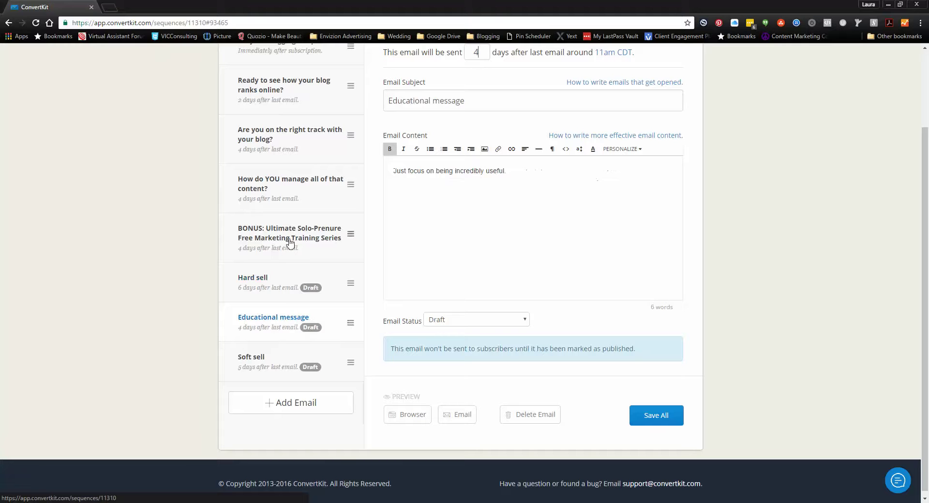
left_click(281, 368)
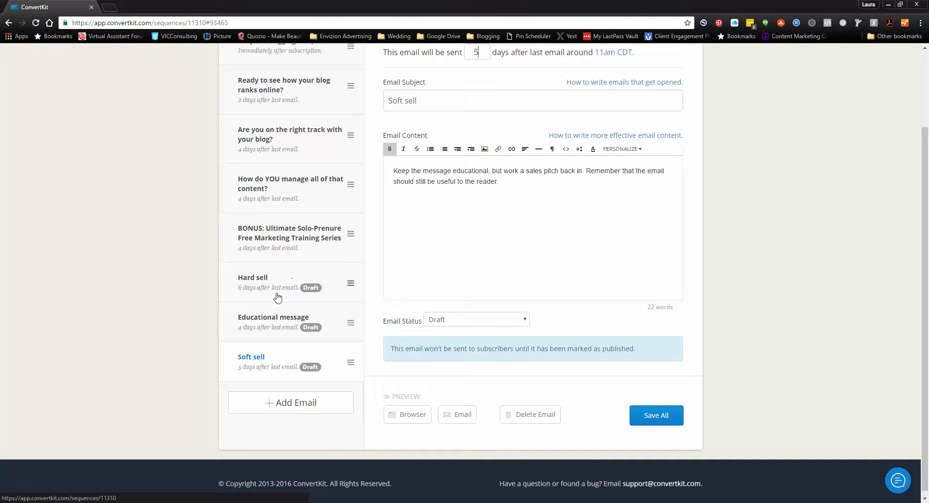
- Review the three draft emails again, ending on the Soft sell email
scroll(312, 248, "up", 1)
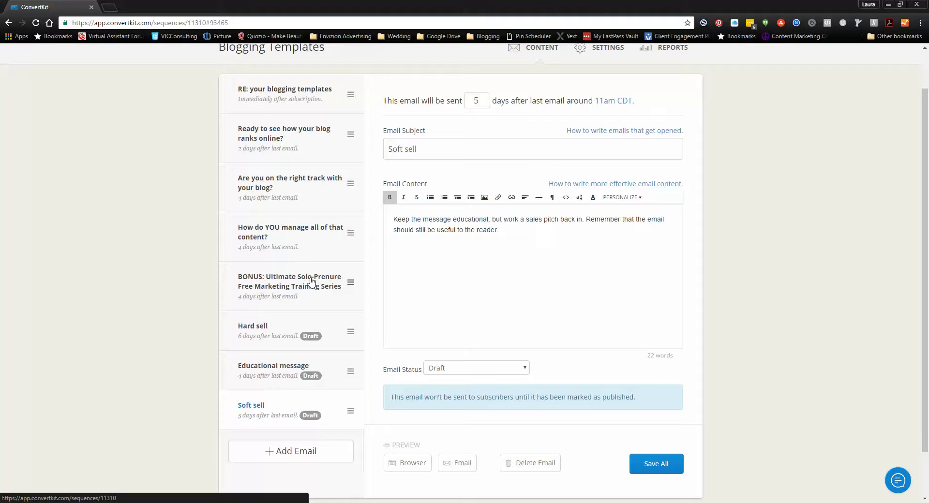
left_click(300, 330)
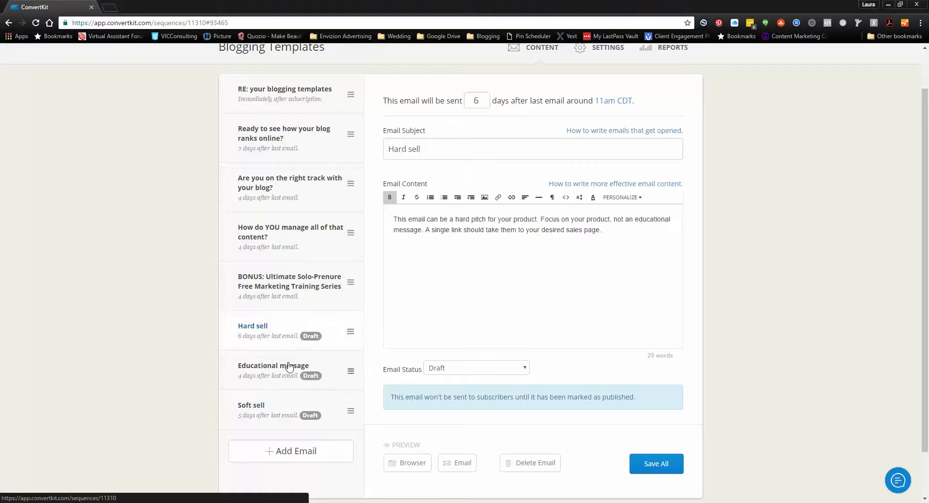
left_click(286, 366)
left_click(274, 416)
scroll(369, 315, "up", 1)
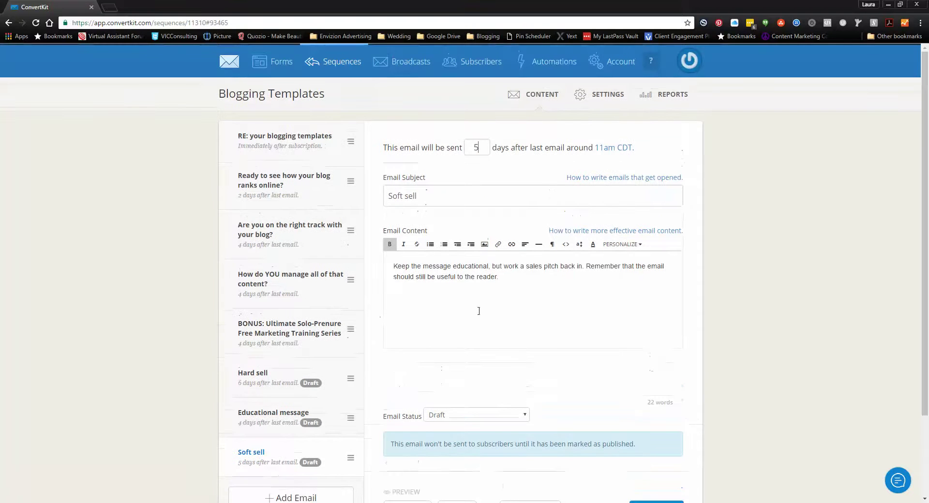
- Return from the Blogging Templates sequence to the overview of all sequences
left_click(329, 67)
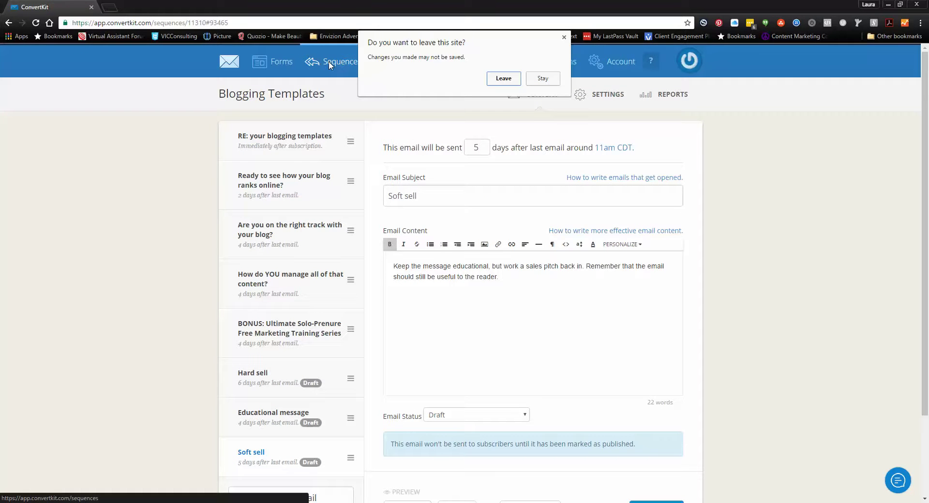
left_click(563, 38)
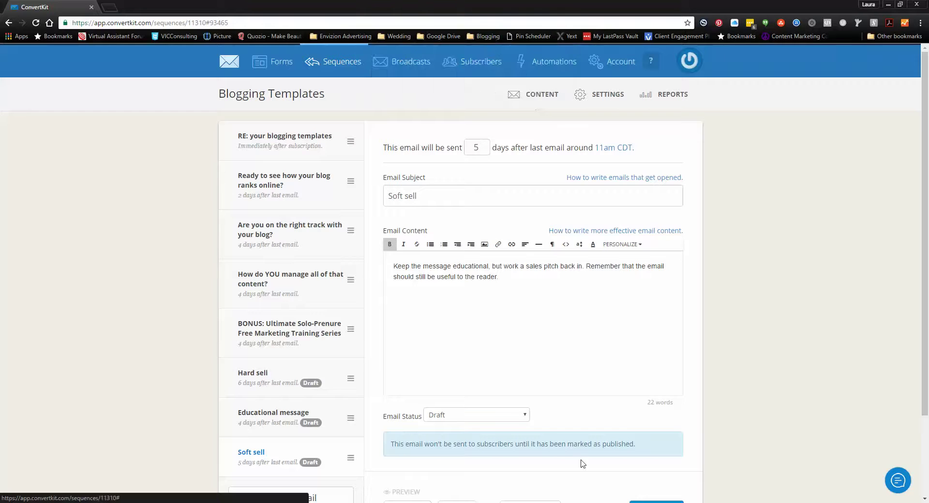
scroll(581, 460, "down", 3)
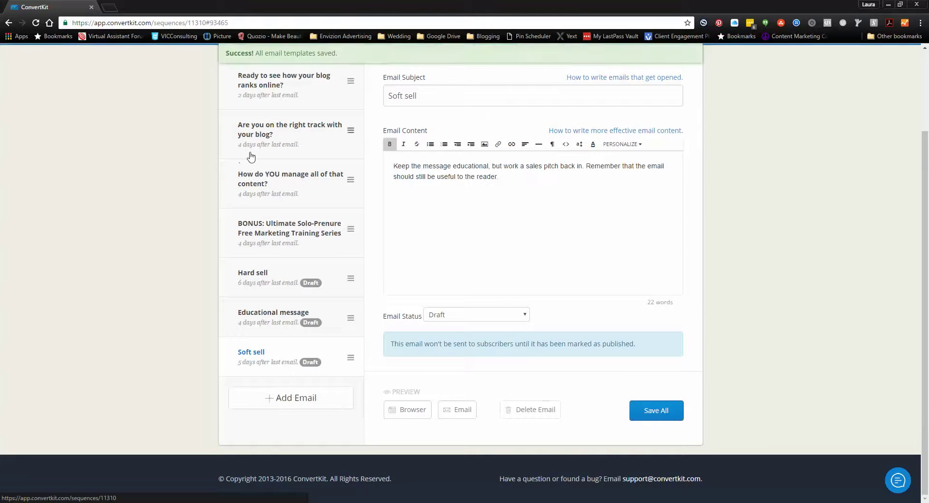
left_click(338, 71)
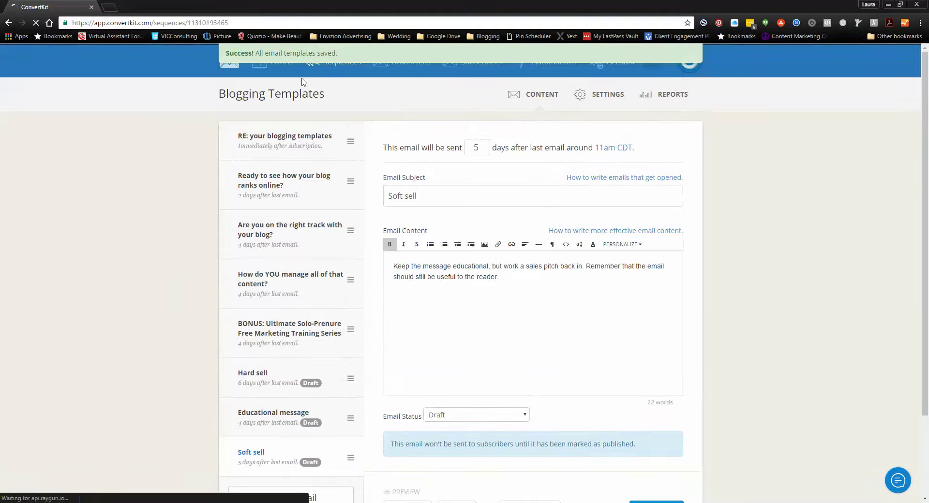
- Open the Facebook Group Calendar sequence and scroll through its calendar download email
scroll(262, 348, "down", 2)
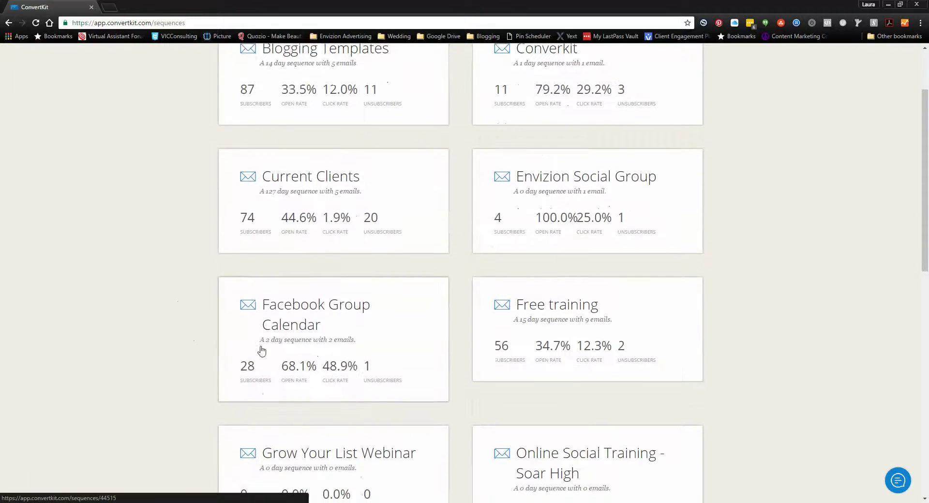
left_click(297, 321)
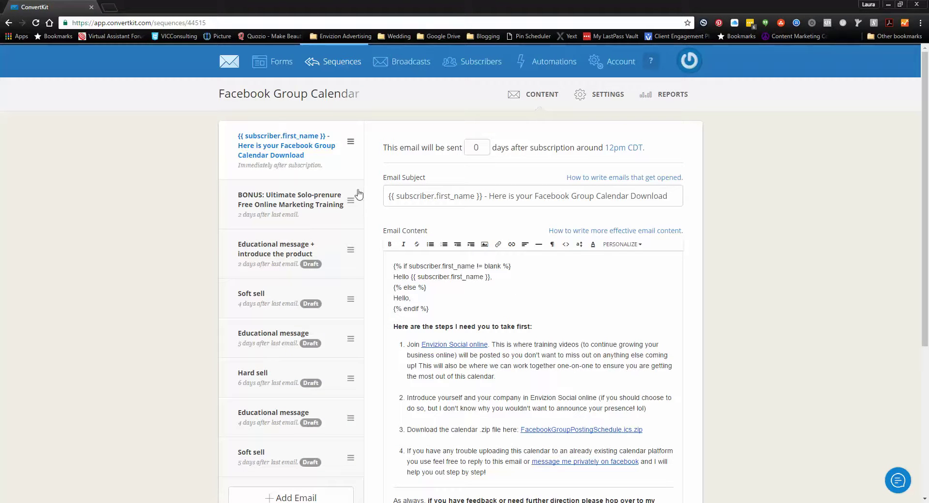
scroll(578, 363, "down", 2)
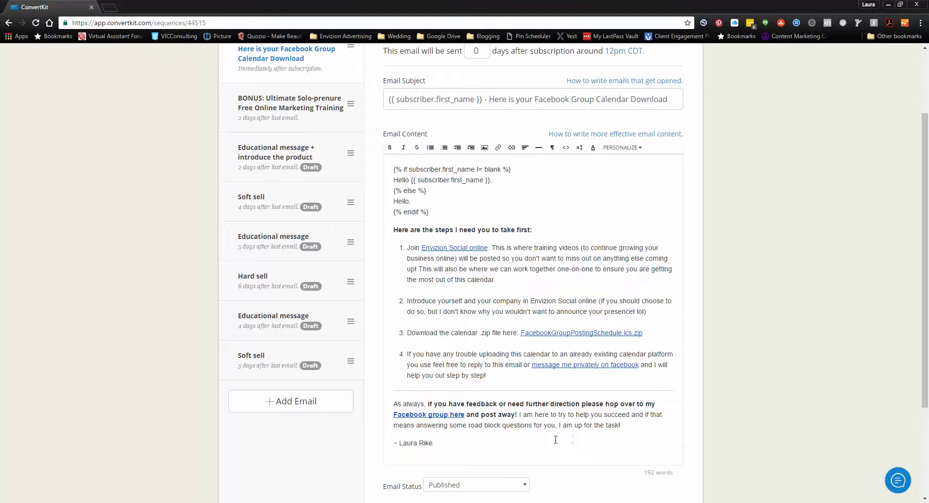
scroll(555, 440, "up", 2)
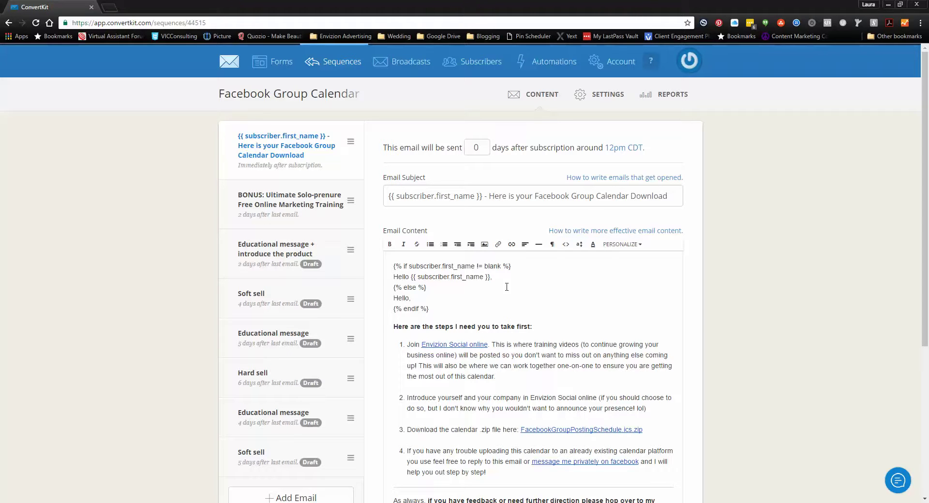
scroll(528, 347, "down", 3)
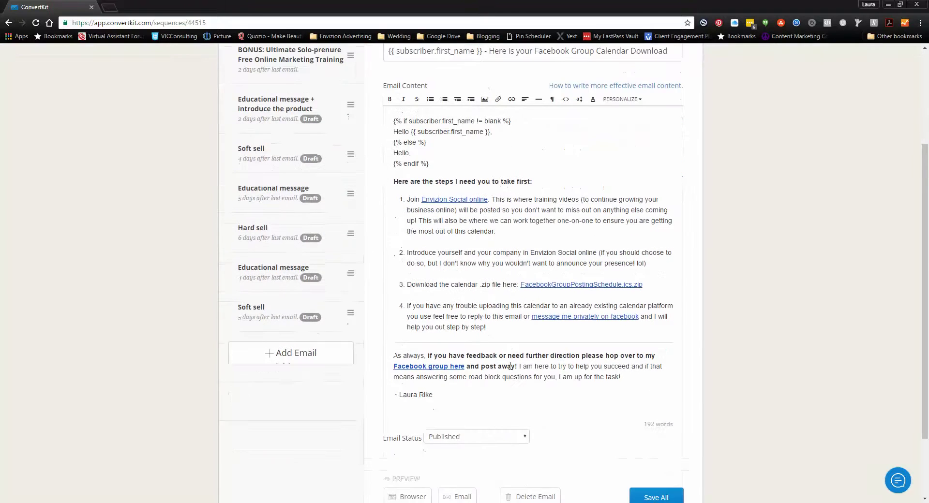
scroll(510, 366, "up", 3)
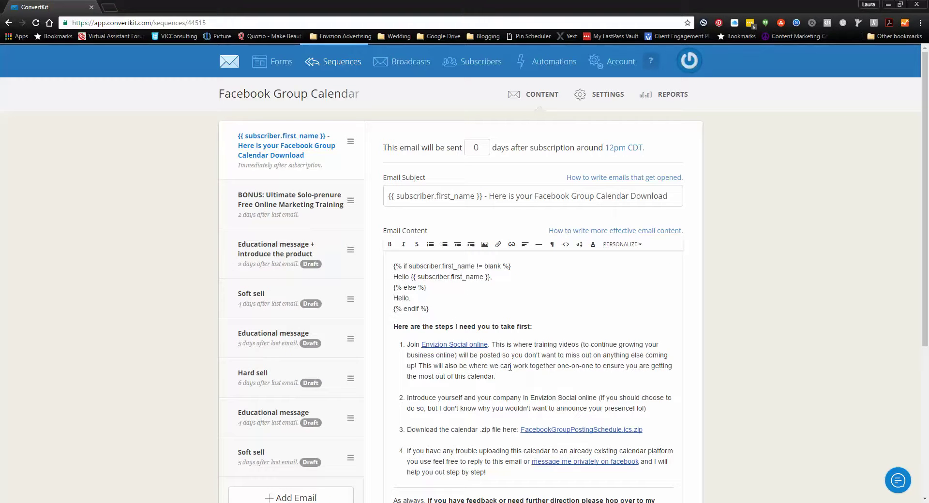
- Select the CLICK HERE link in the BONUS training email to reveal its FB CALENDAR trigger
left_click(320, 214)
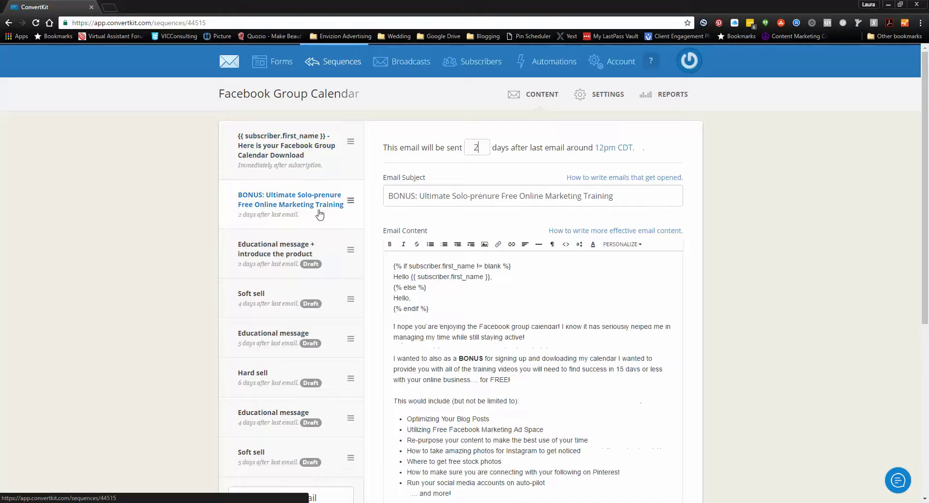
scroll(580, 344, "down", 2)
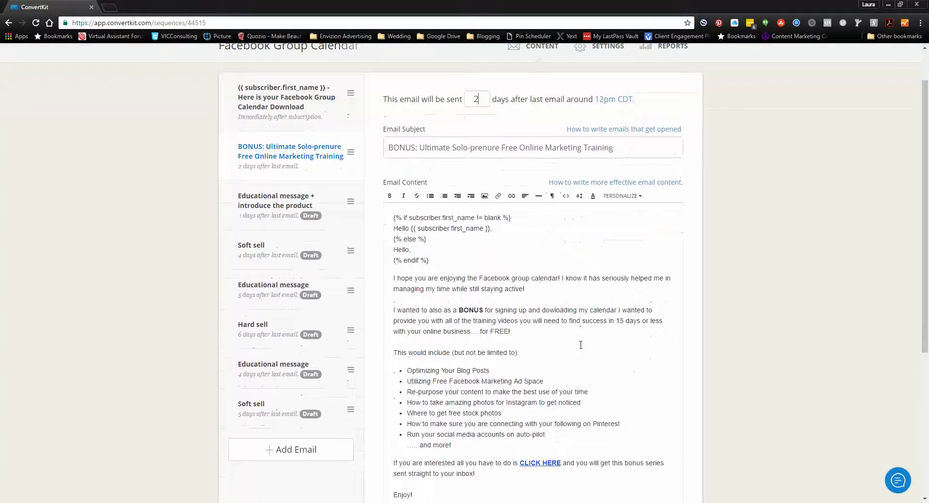
scroll(538, 399, "down", 1)
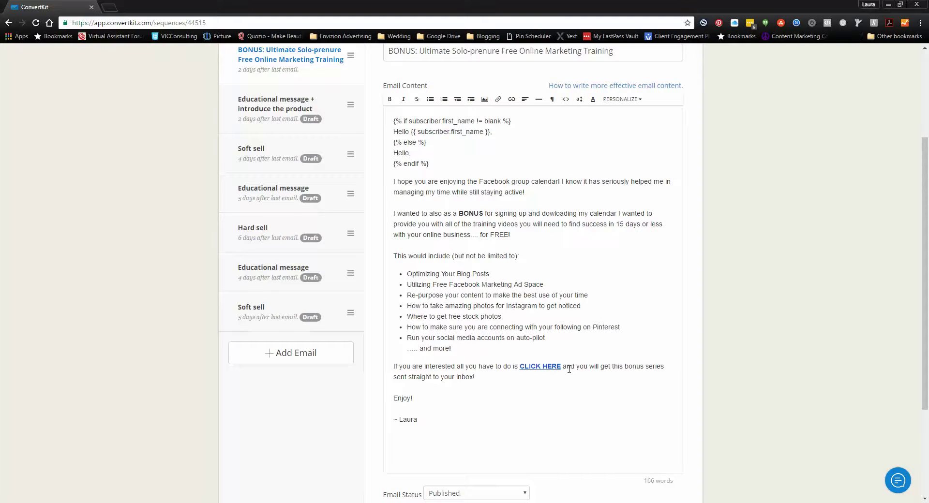
scroll(569, 371, "down", 3)
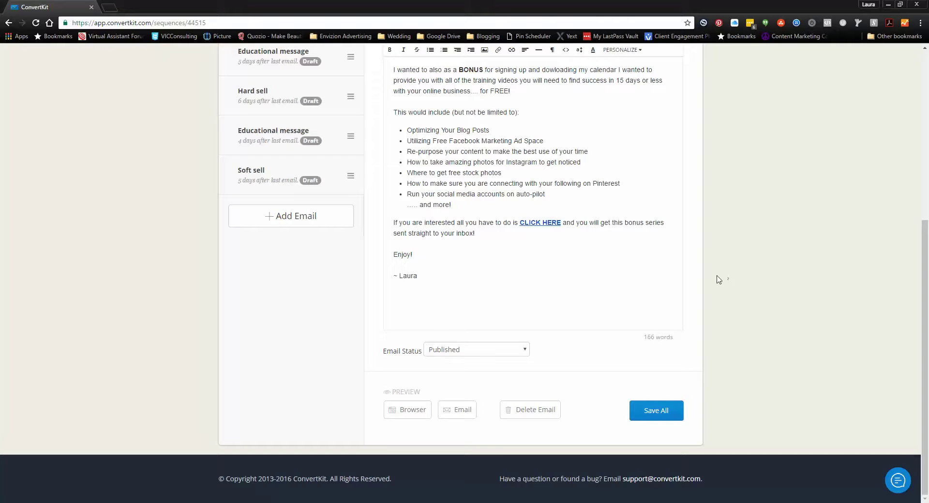
scroll(721, 279, "up", 1)
scroll(719, 280, "up", 1)
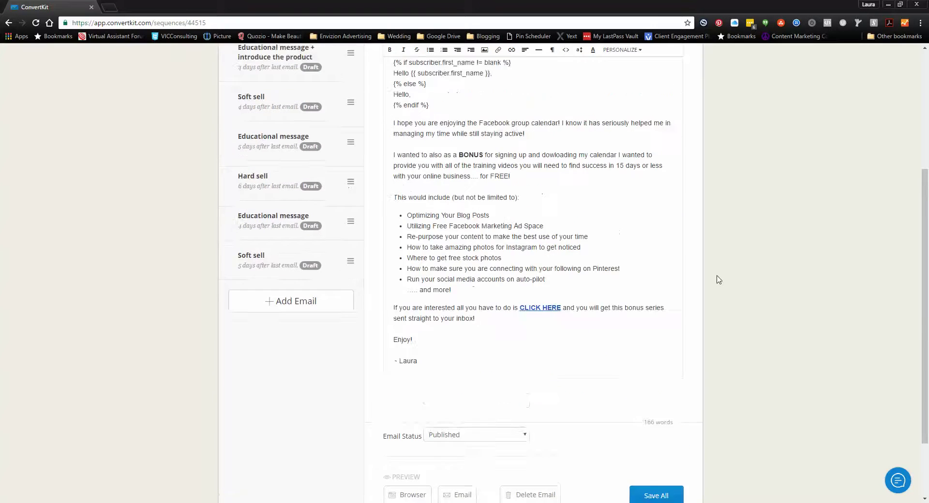
scroll(719, 280, "up", 3)
scroll(719, 279, "up", 1)
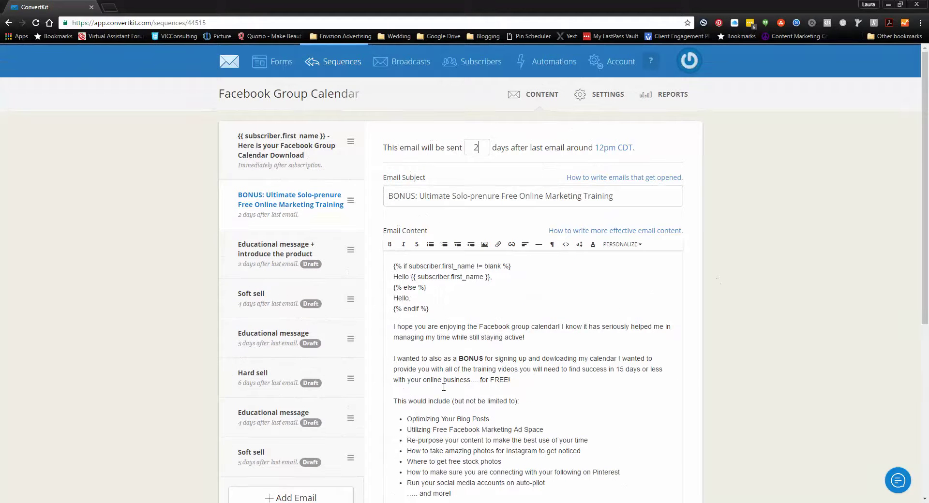
scroll(418, 298, "down", 5)
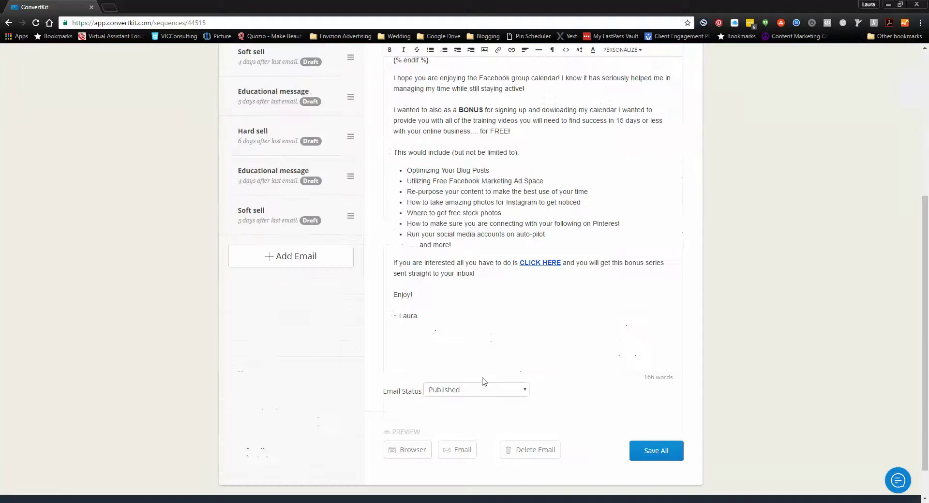
left_click_drag(521, 265, 562, 264)
left_click(512, 50)
left_click(518, 67)
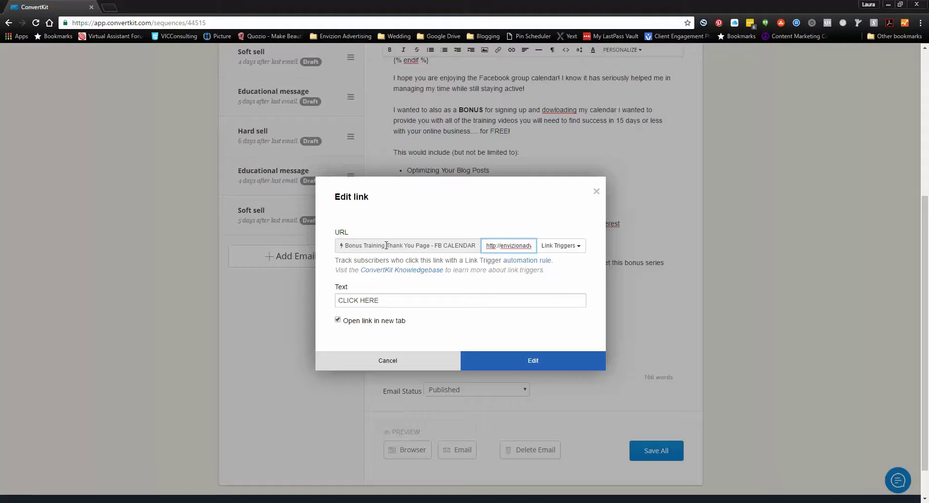
left_click(410, 371)
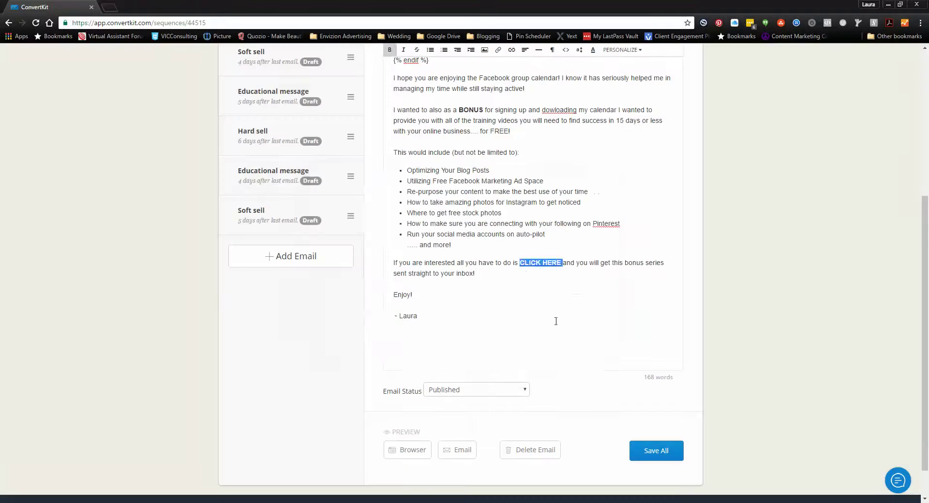
left_click(578, 297)
scroll(533, 304, "up", 4)
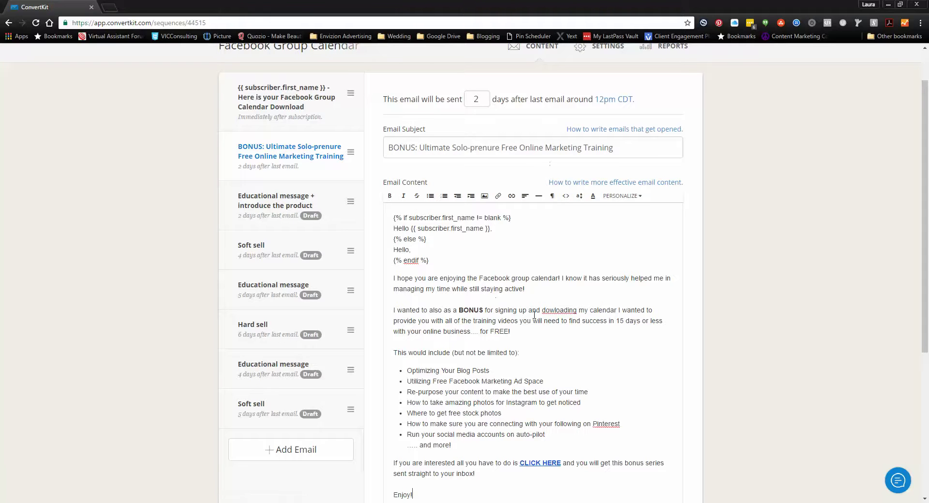
- Replace the Educational message email's placeholder text with a Subscriber's name greeting with fallback
left_click(283, 213)
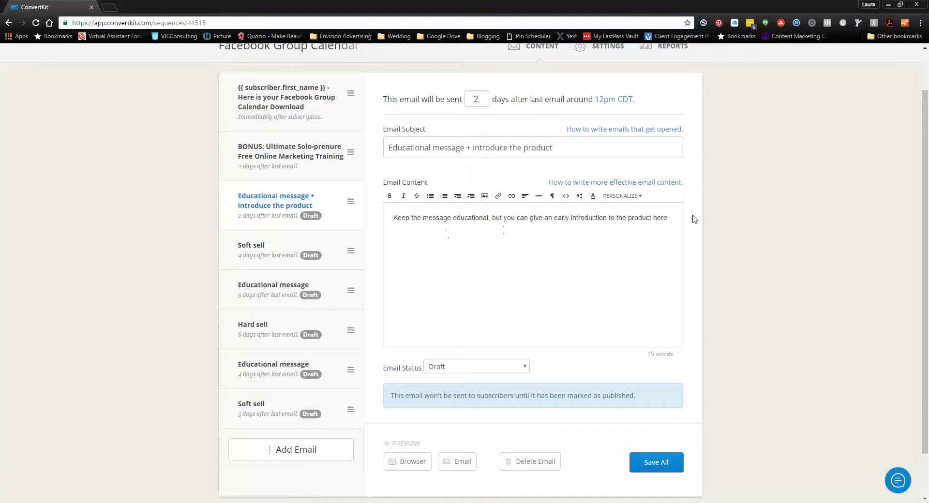
left_click_drag(674, 219, 393, 220)
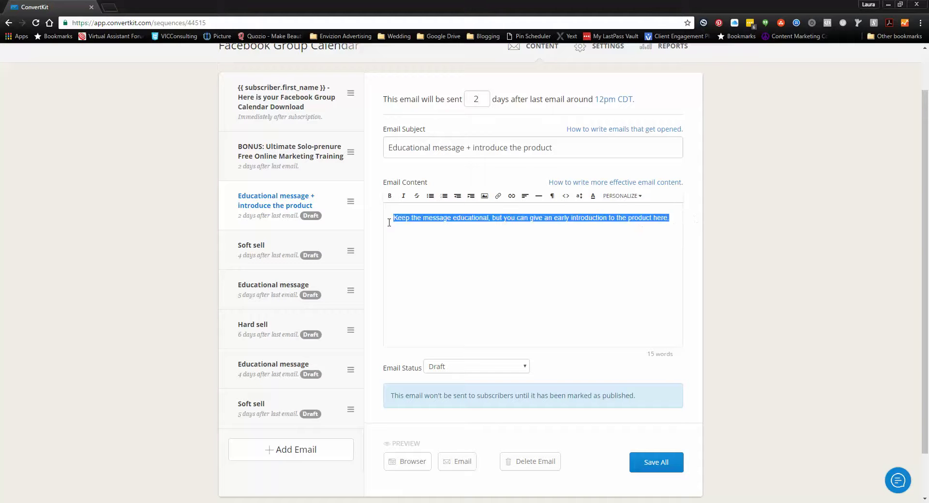
key("BackSpace")
left_click(623, 196)
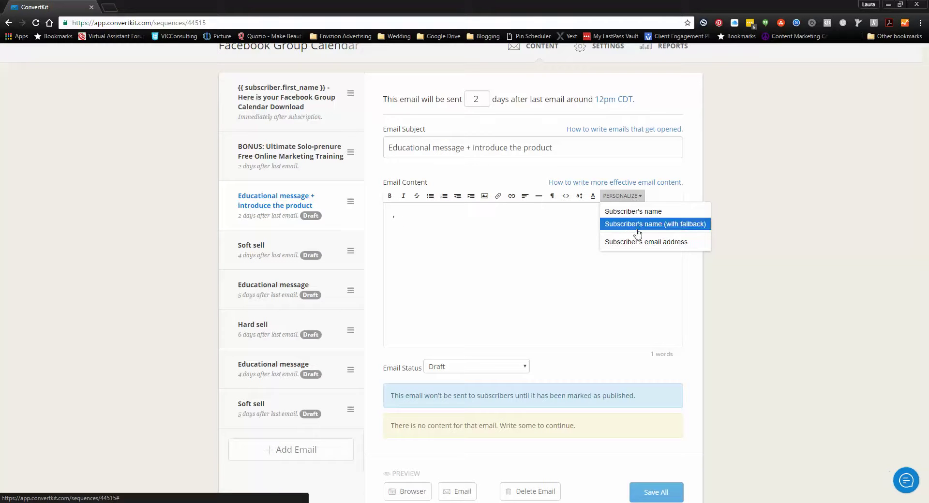
left_click(637, 224)
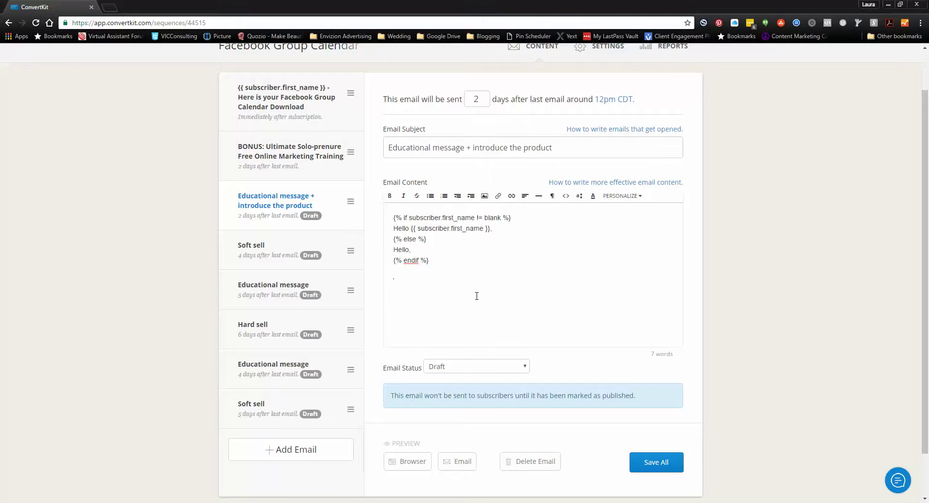
scroll(764, 293, "up", 2)
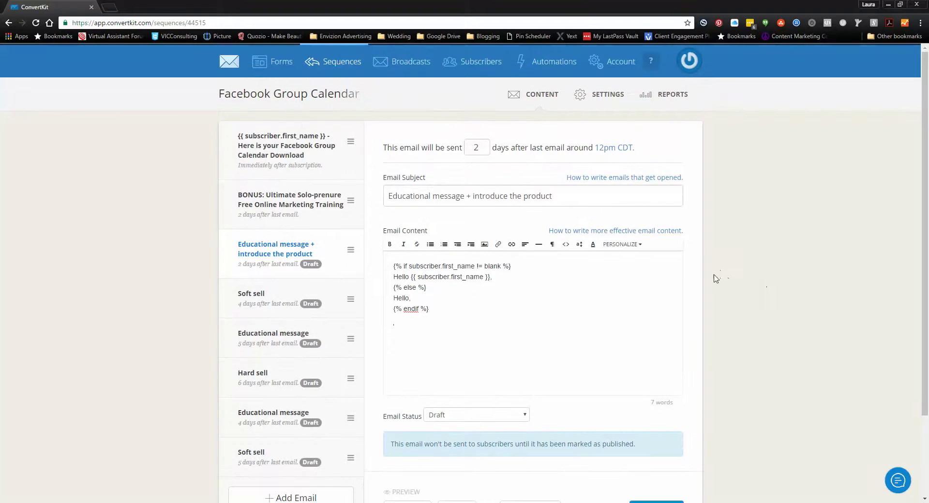